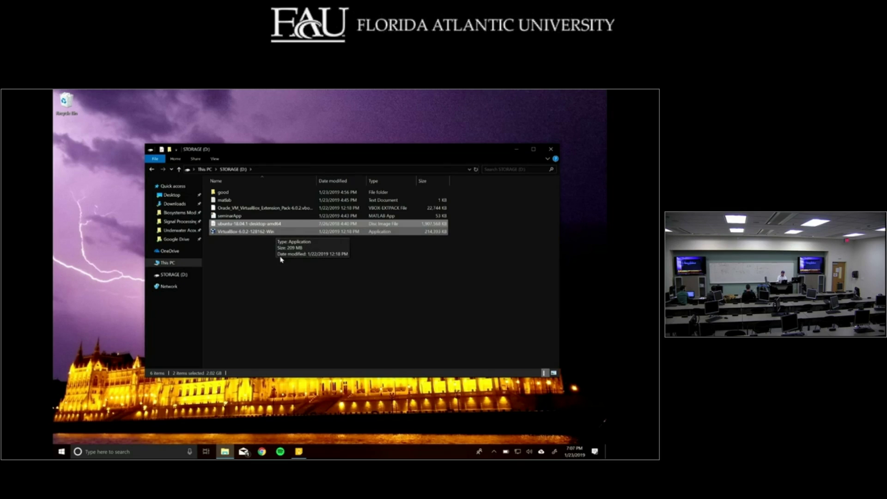
# Step: Copy the VirtualBox installer, VirtualBox extension pack and Ubuntu 18.04.1 disc image from STORAGE (D:) to the desktop
pyautogui.keyDown('ctrl'); pyautogui.click(260, 209); pyautogui.keyUp('ctrl')
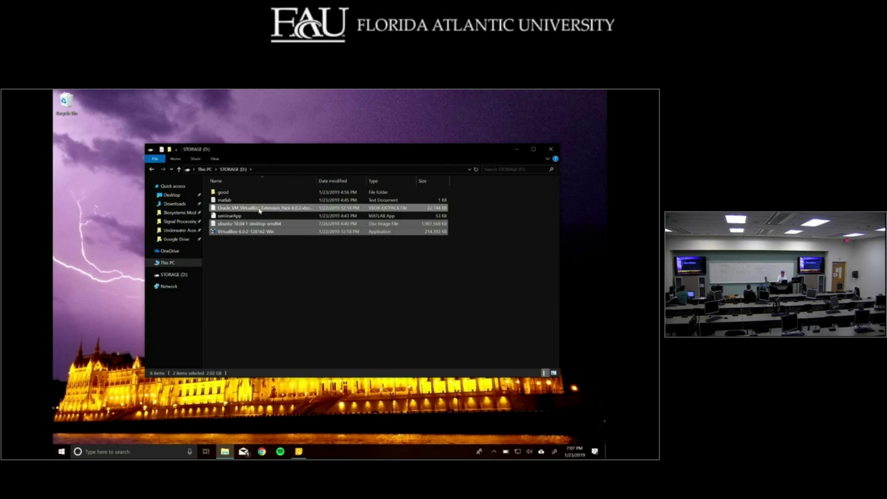
pyautogui.click(83, 211)
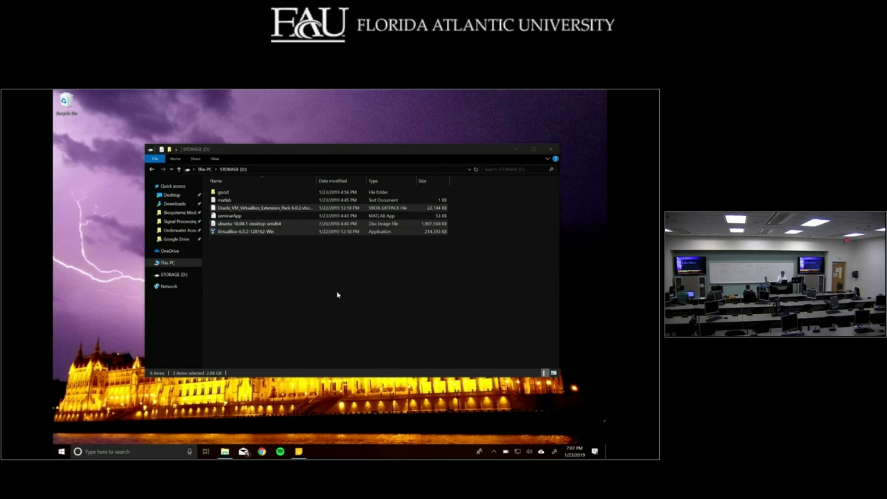
pyautogui.hotkey('ctrl', 'v')
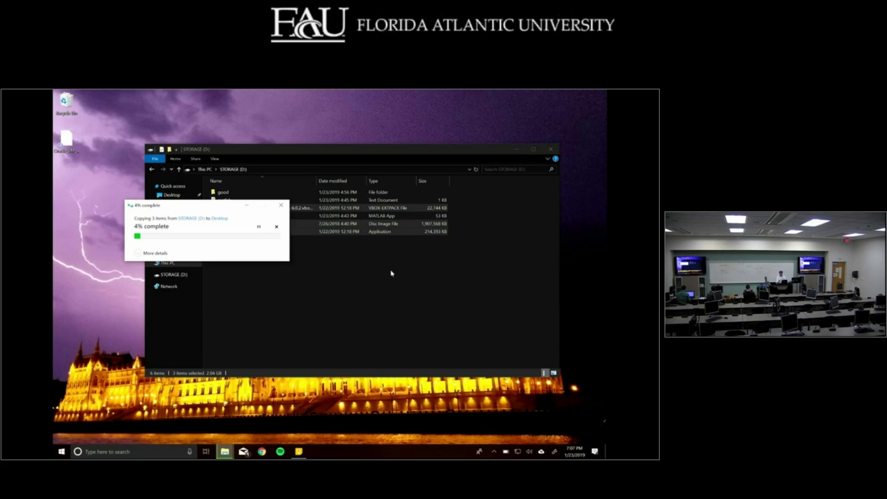
pyautogui.click(343, 148)
pyautogui.moveTo(342, 149); pyautogui.dragTo(441, 125)
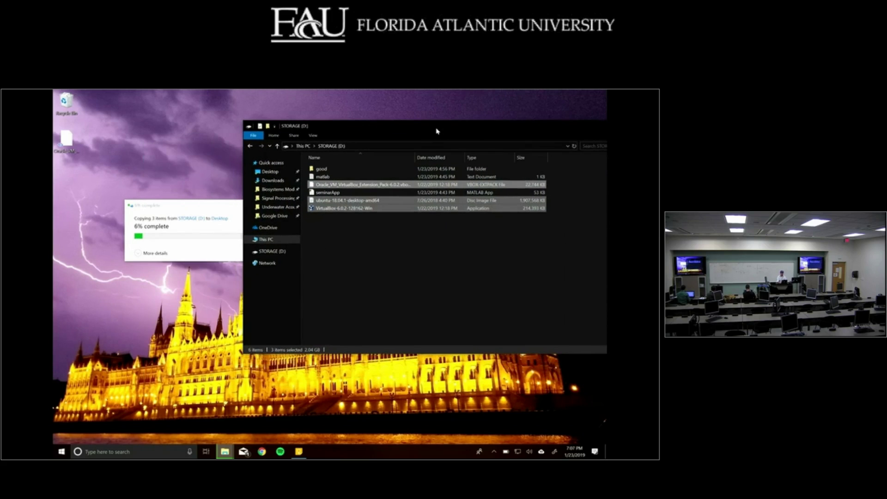
pyautogui.click(430, 257)
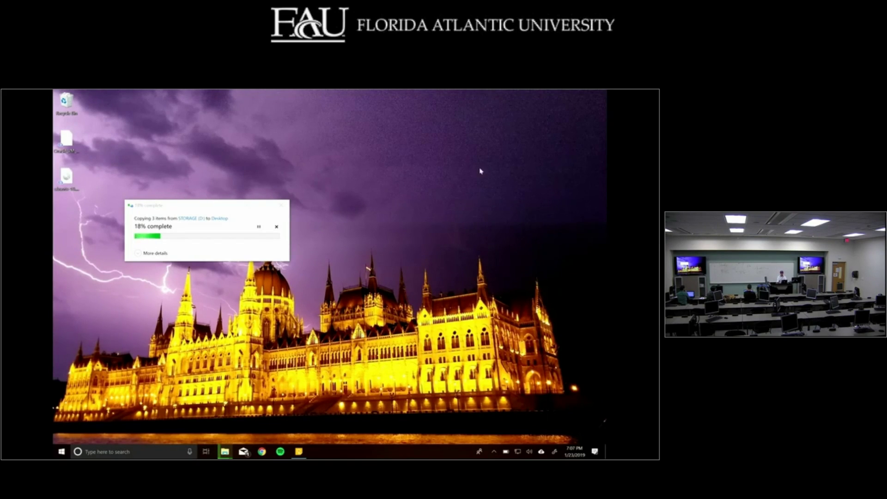
pyautogui.moveTo(195, 210); pyautogui.dragTo(314, 161)
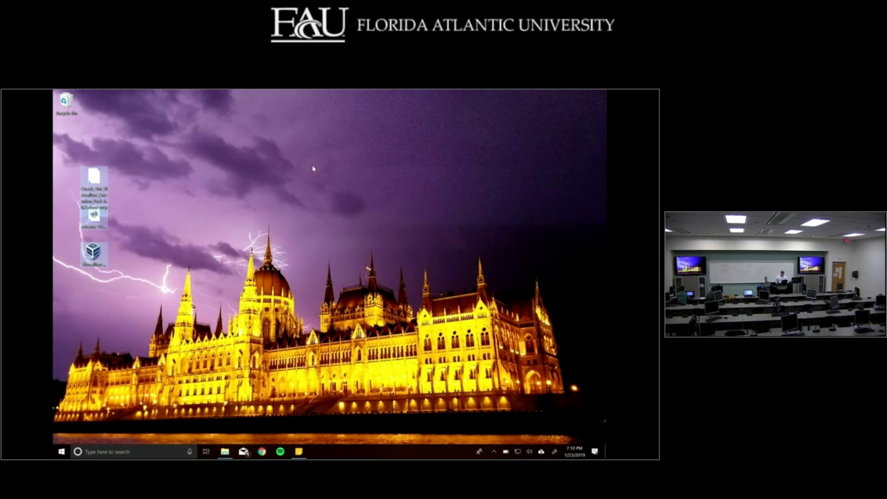
# Step: Spread the copied extension pack, Ubuntu disc image and VirtualBox installer apart on the desktop, with the installer beside the extension pack
pyautogui.click(313, 169)
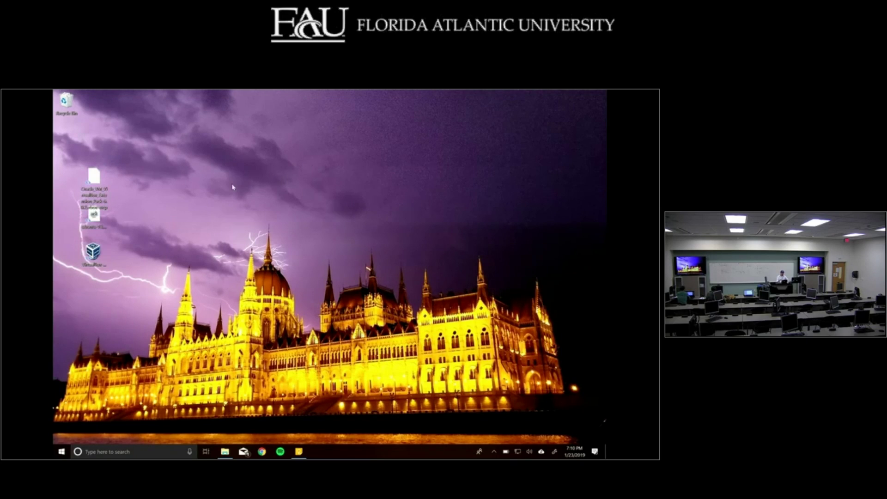
pyautogui.moveTo(98, 181); pyautogui.dragTo(205, 180)
pyautogui.moveTo(94, 217); pyautogui.dragTo(173, 263)
pyautogui.moveTo(93, 254); pyautogui.dragTo(121, 177)
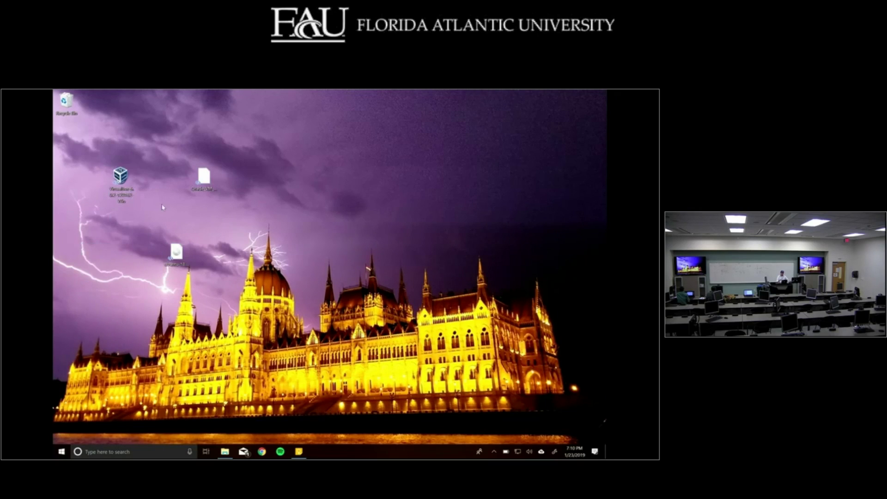
# Step: Run the VirtualBox 6.0.2 installer with the default features and shortcuts, accept the network interfaces warning, and start the installation
pyautogui.doubleClick(121, 178)
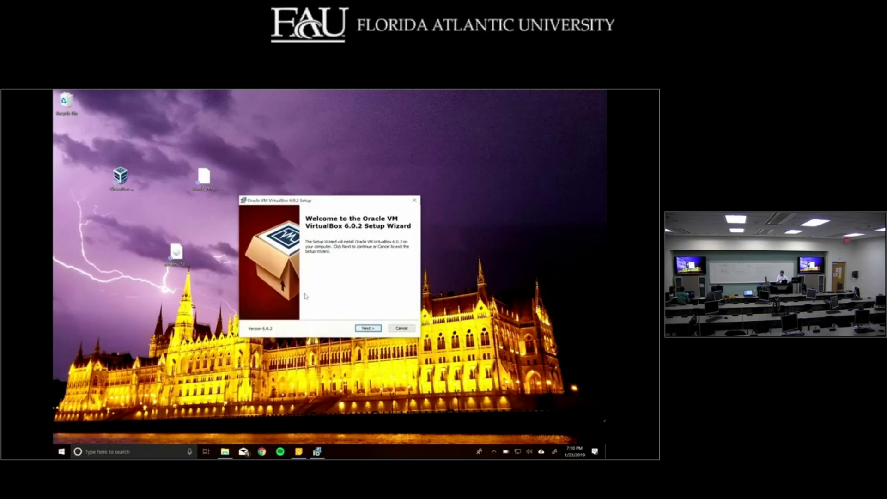
pyautogui.click(368, 328)
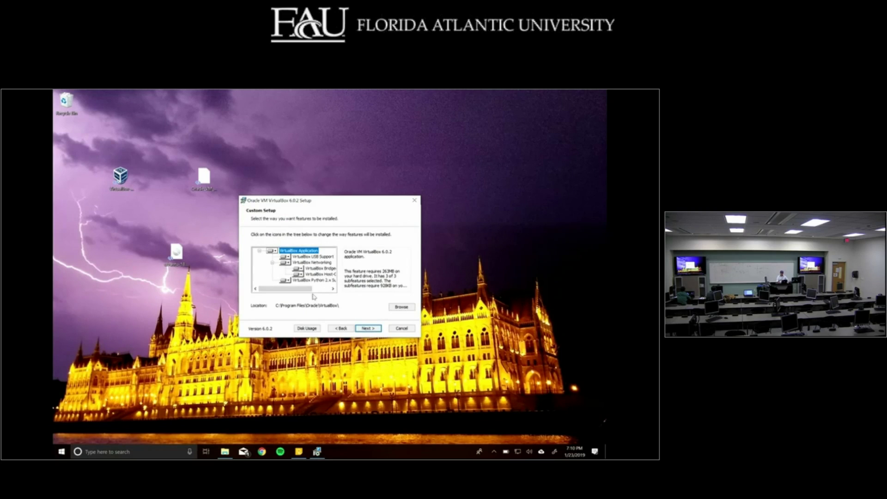
pyautogui.click(368, 329)
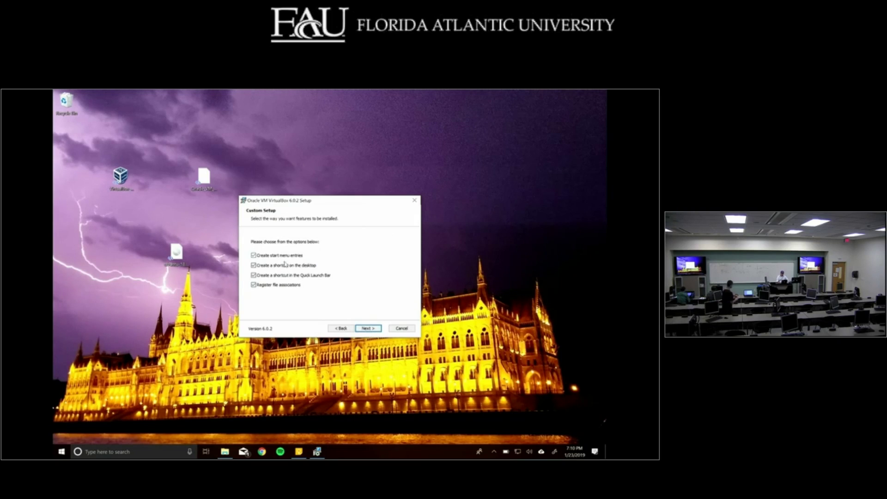
pyautogui.click(374, 329)
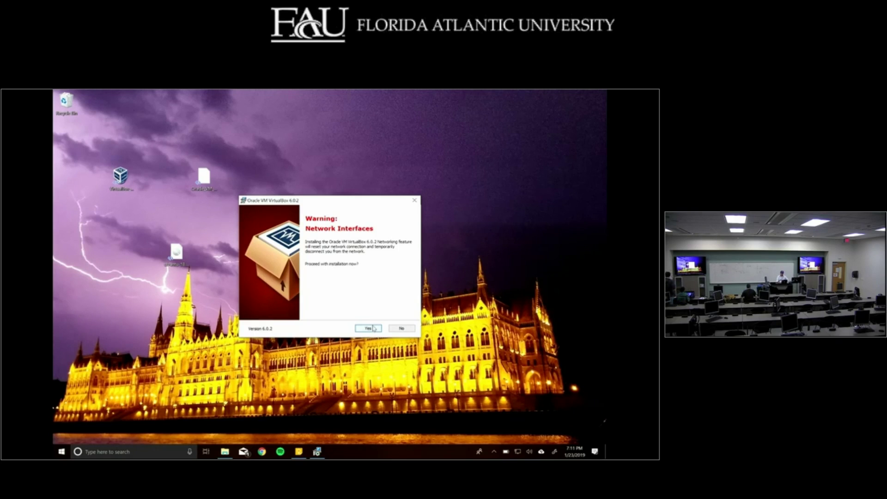
pyautogui.click(368, 329)
pyautogui.click(372, 328)
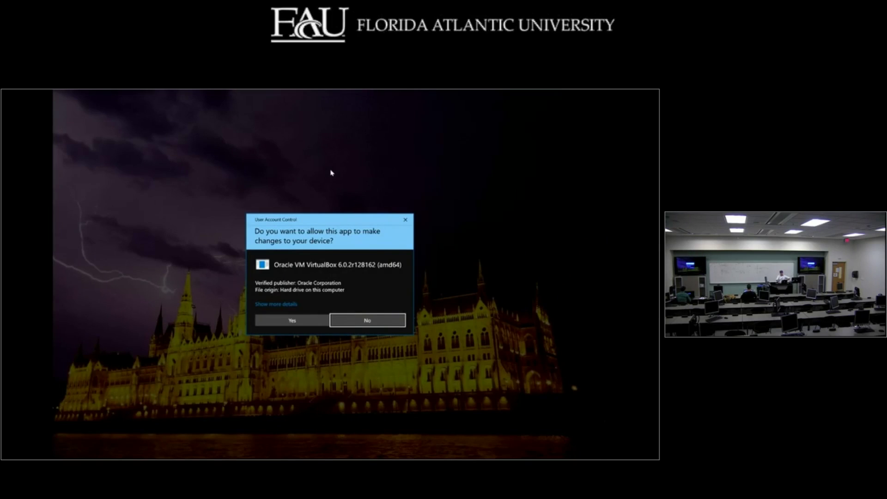
# Step: Allow the installer to change the device, install the Oracle USB device software, and finish setup with VirtualBox starting
pyautogui.click(273, 319)
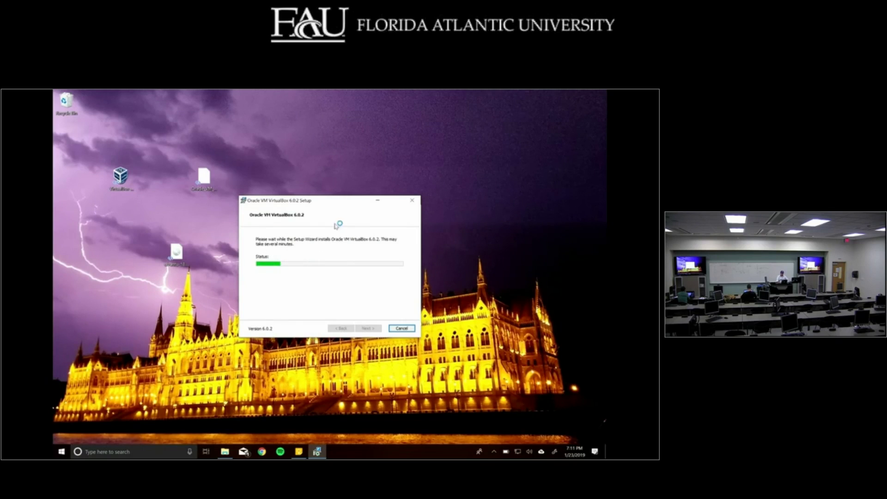
pyautogui.moveTo(332, 201); pyautogui.dragTo(368, 189)
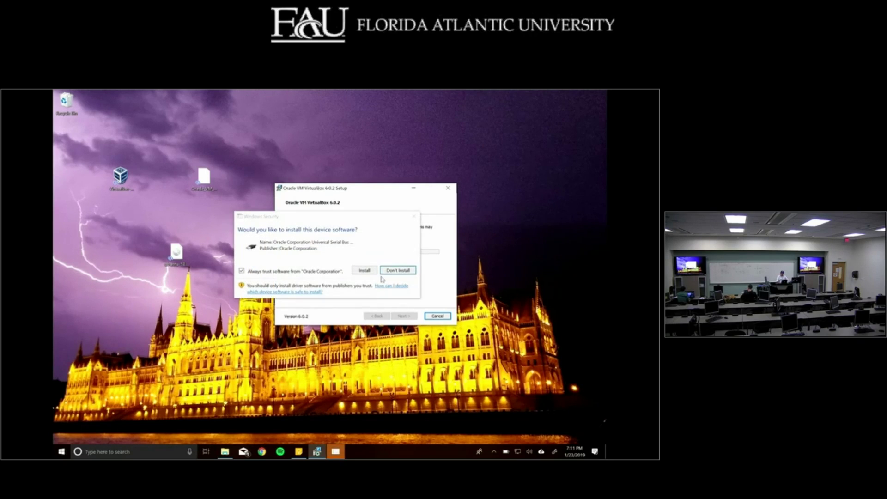
pyautogui.click(359, 272)
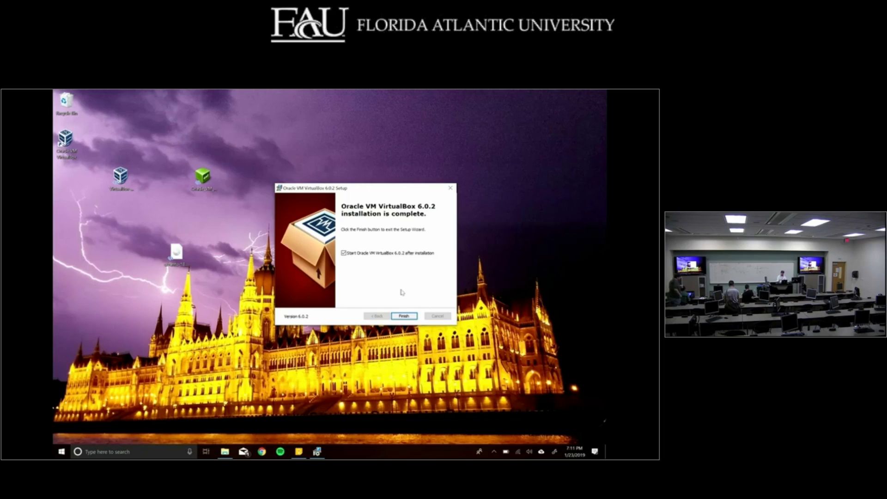
pyautogui.click(406, 317)
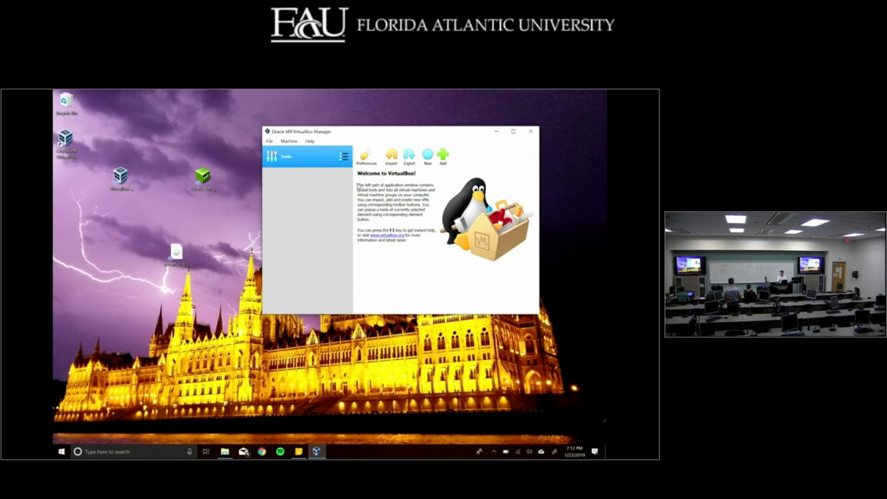
pyautogui.click(121, 178)
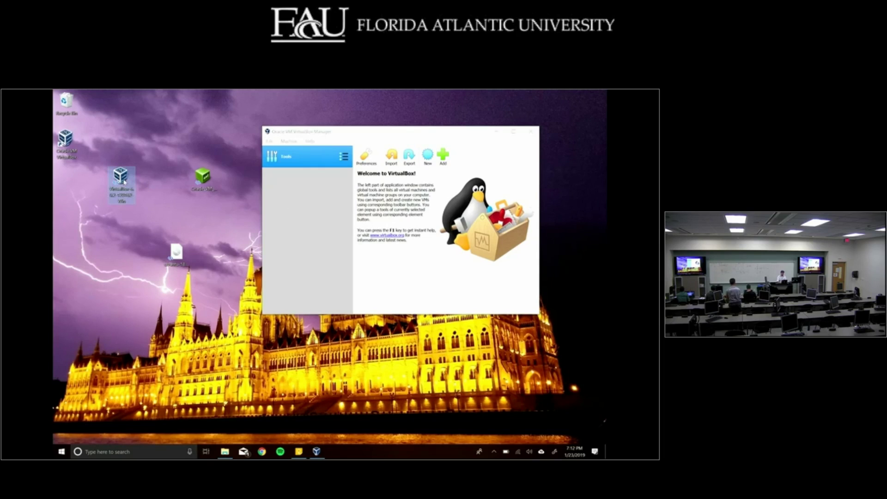
pyautogui.click(204, 178)
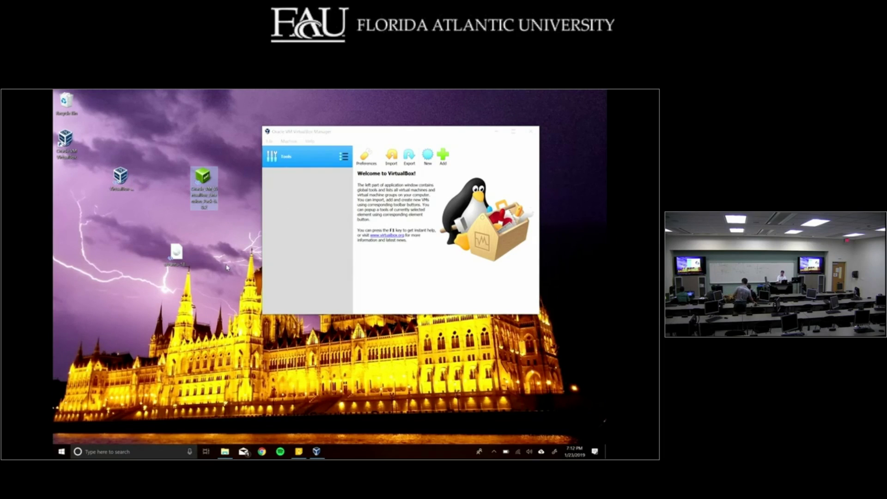
pyautogui.click(177, 253)
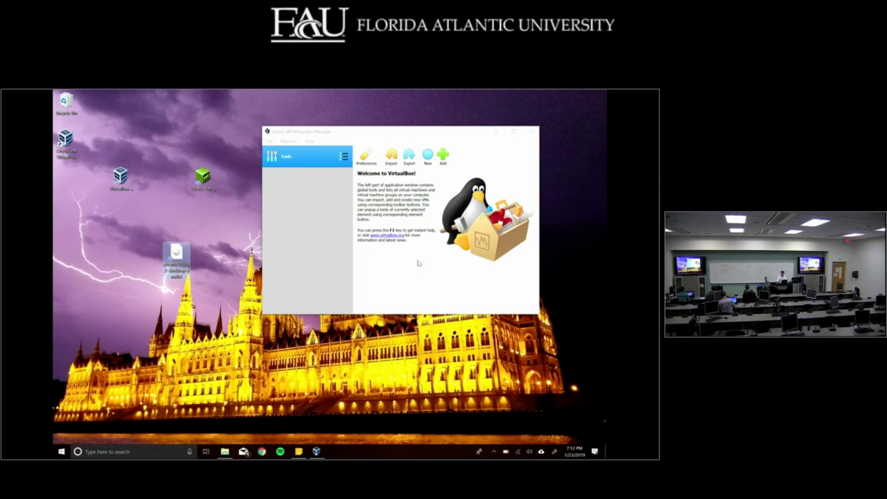
pyautogui.click(359, 148)
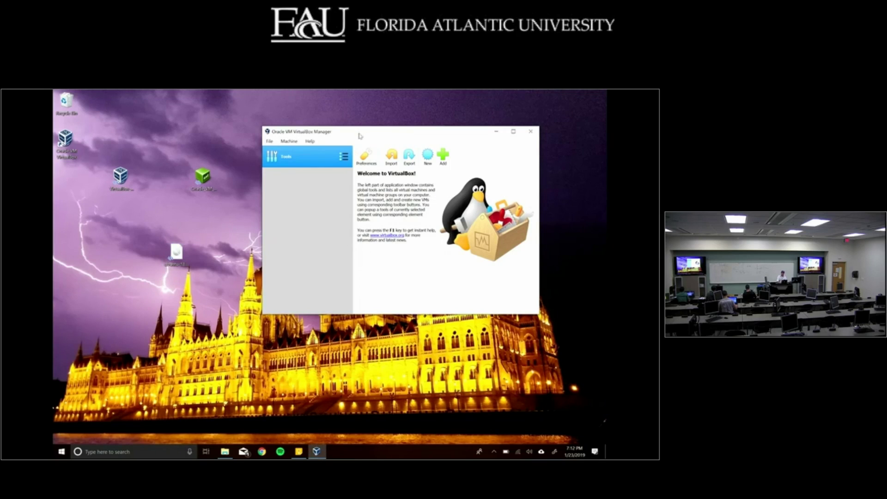
pyautogui.moveTo(359, 135); pyautogui.dragTo(364, 133)
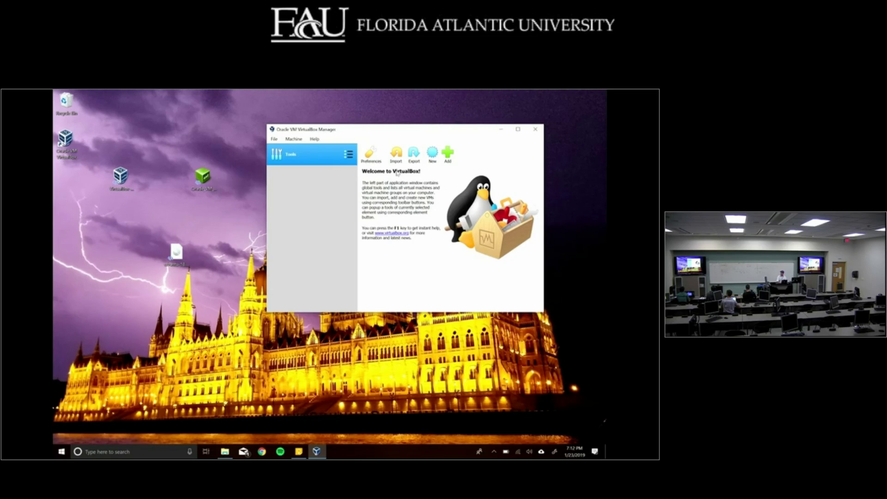
# Step: Start a new virtual machine named ubuntu, with type Linux and version Ubuntu (64-bit)
pyautogui.click(439, 157)
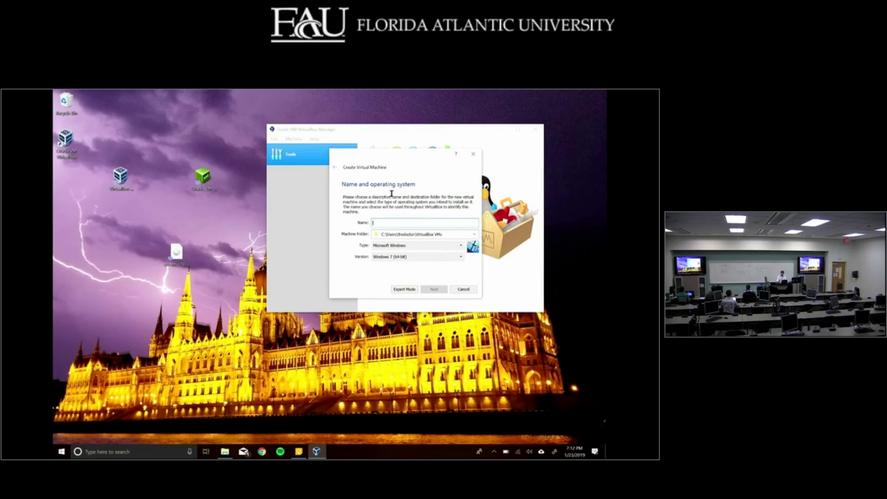
pyautogui.write('ubuntu')
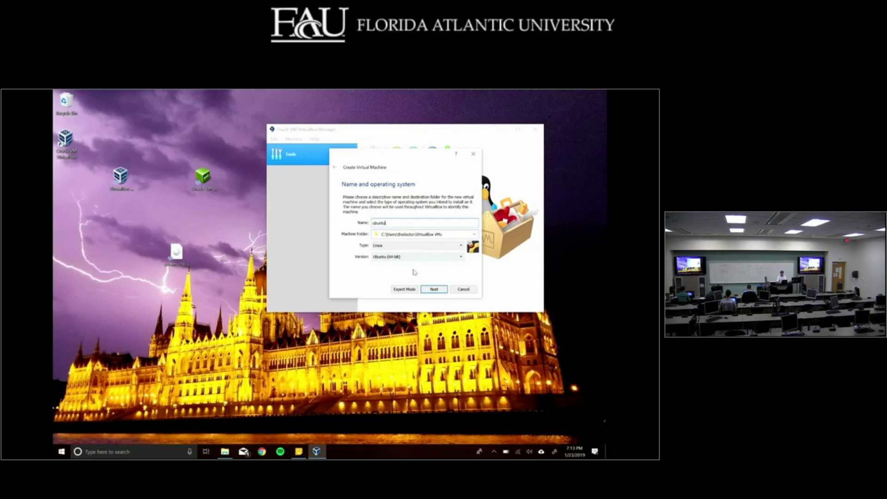
pyautogui.click(434, 289)
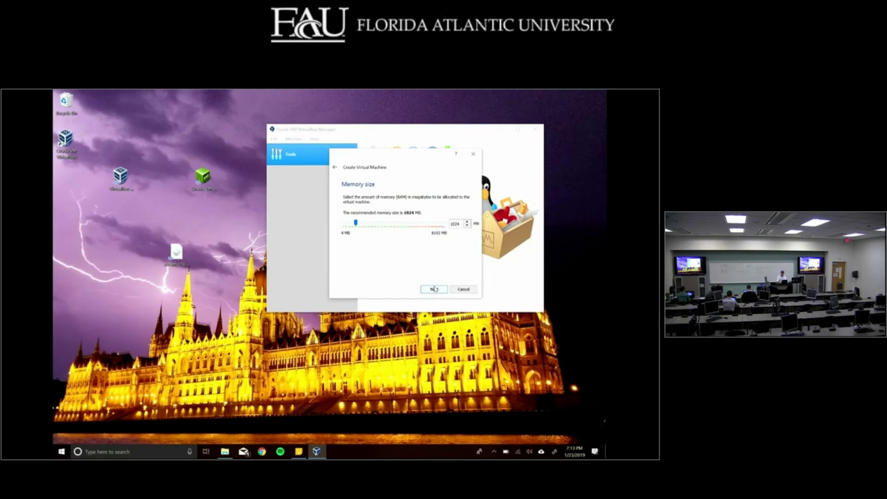
# Step: Set the virtual machine's memory size to 5128 MB and continue to the hard disk options
pyautogui.moveTo(356, 223); pyautogui.dragTo(410, 225)
pyautogui.moveTo(409, 224); pyautogui.dragTo(414, 226)
pyautogui.doubleClick(455, 224)
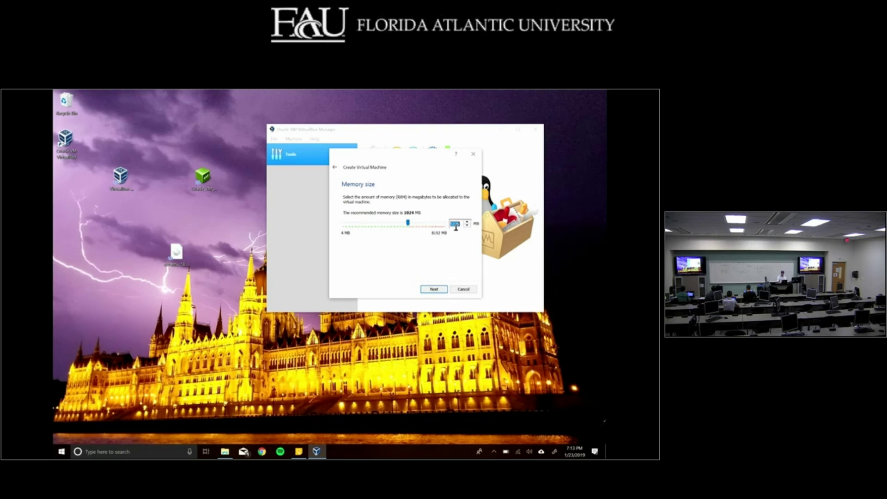
pyautogui.write('5')
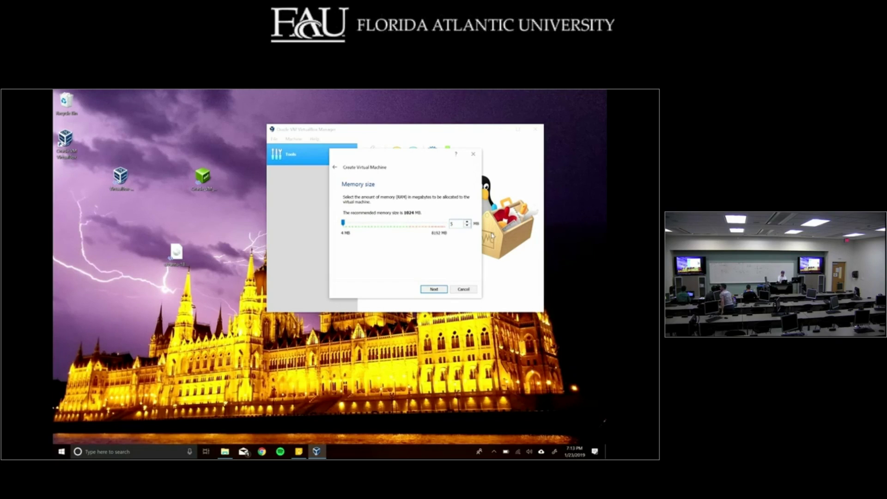
pyautogui.write('124')
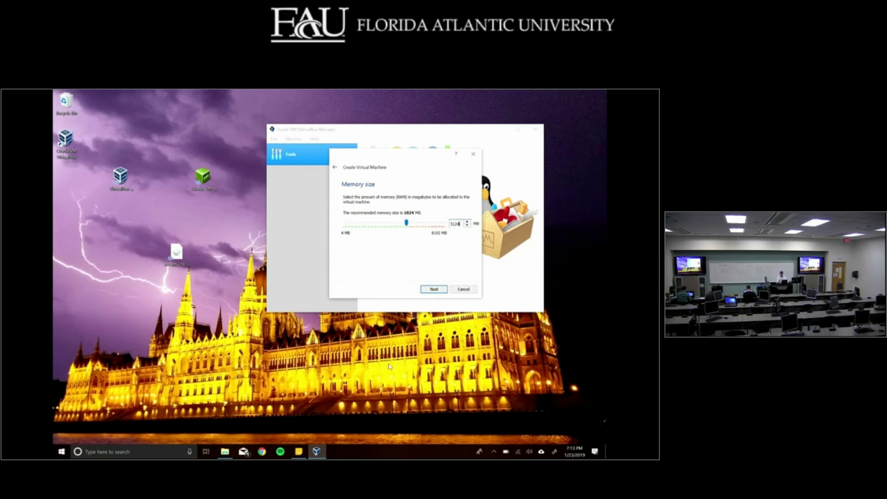
pyautogui.press('BackSpace')
pyautogui.write('8')
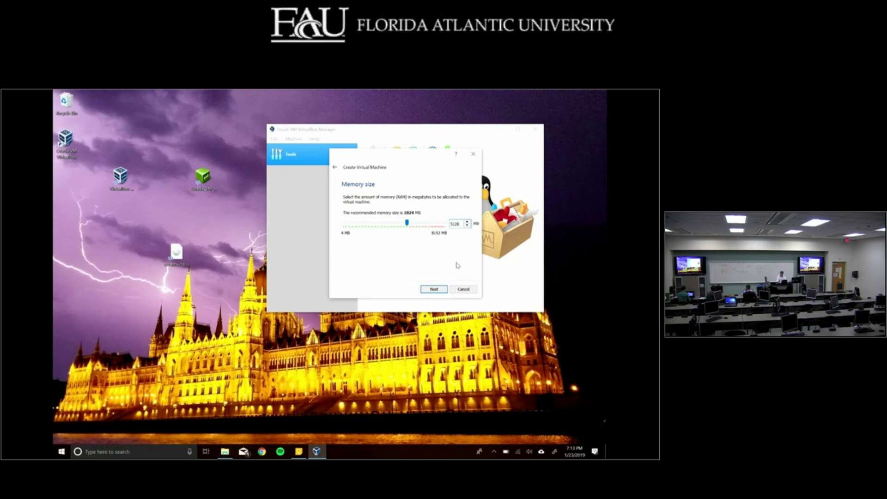
pyautogui.click(434, 292)
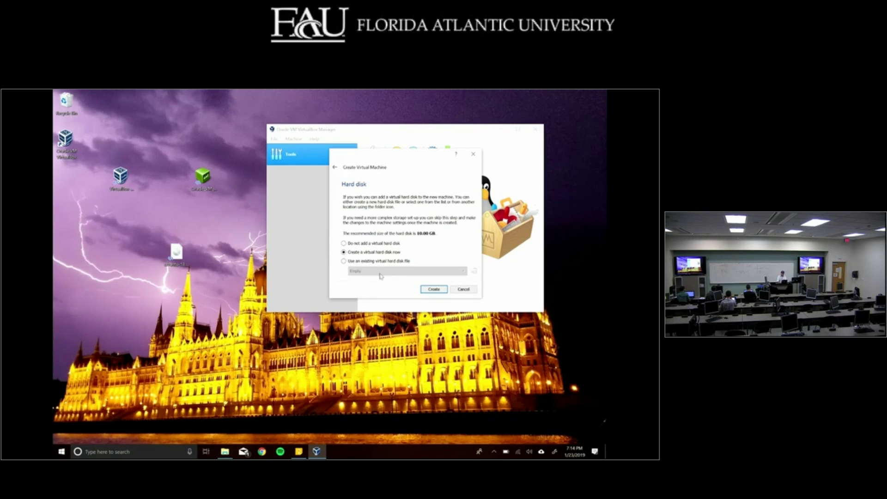
# Step: Choose to create a new virtual hard disk using the VHD file type and fixed-size storage
pyautogui.click(434, 290)
pyautogui.click(376, 215)
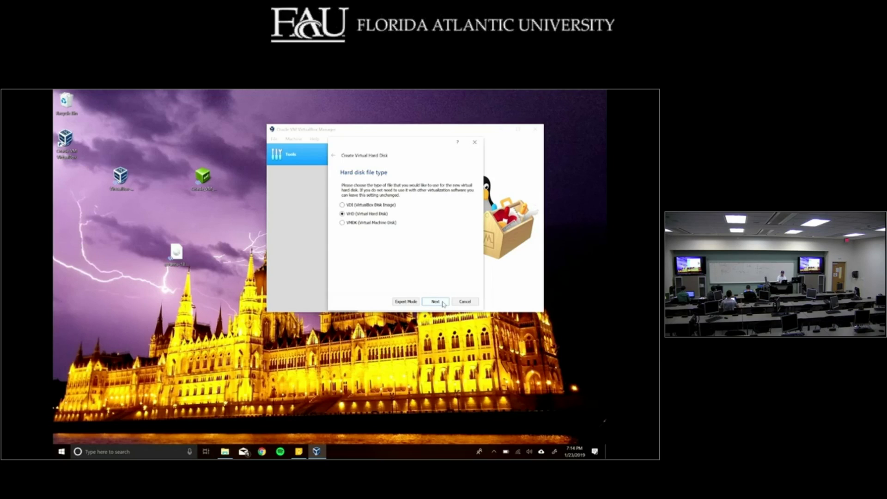
pyautogui.click(443, 304)
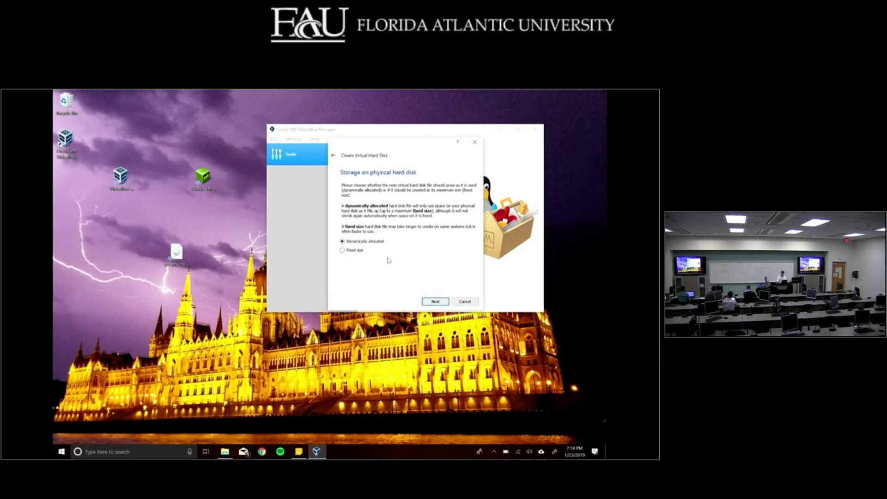
pyautogui.click(358, 250)
pyautogui.click(433, 302)
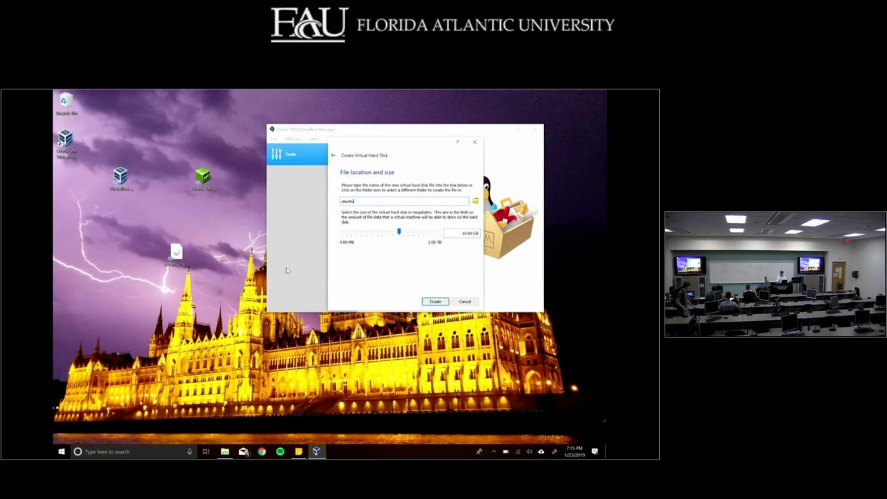
# Step: Check the free space on the computer's local C: drive in File Explorer
pyautogui.click(225, 451)
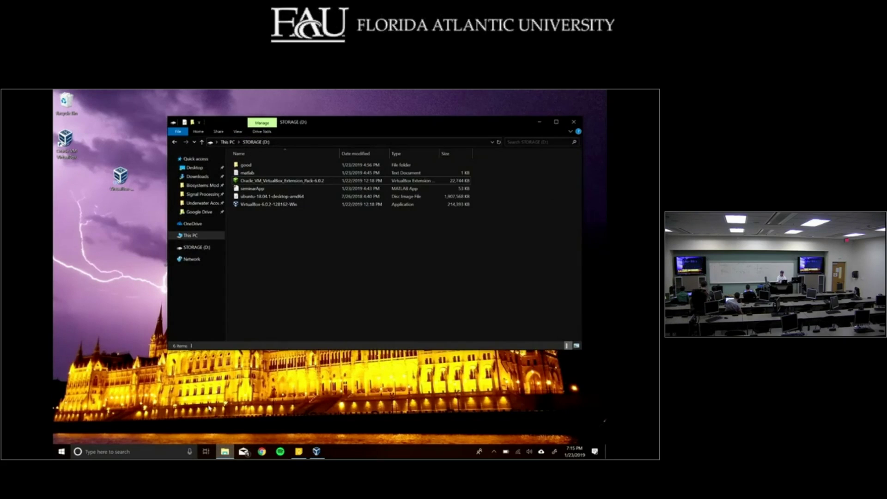
pyautogui.click(191, 235)
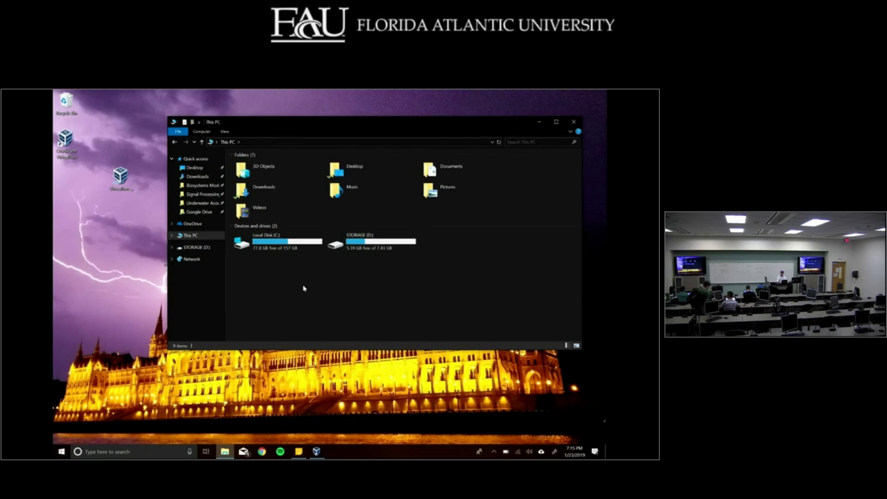
pyautogui.click(256, 251)
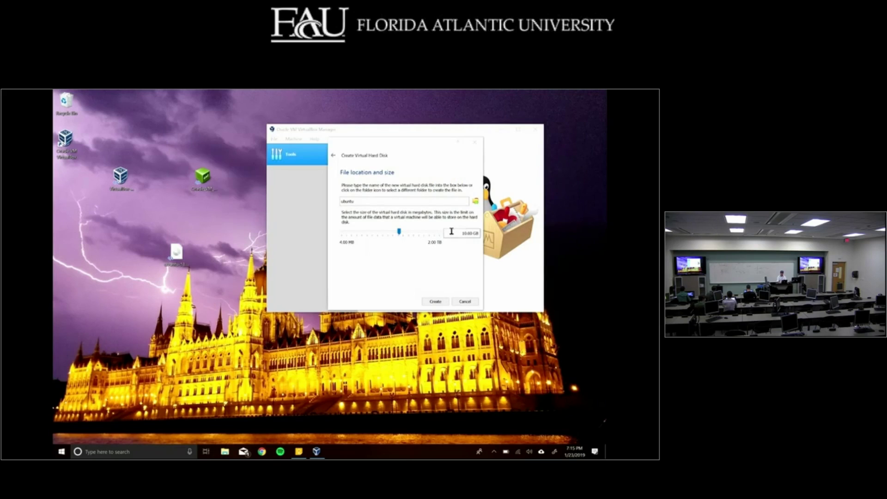
# Step: Set the size of the ubuntu virtual hard disk to 40 GB
pyautogui.doubleClick(458, 233)
pyautogui.press('BackSpace')
pyautogui.write('40 GB')
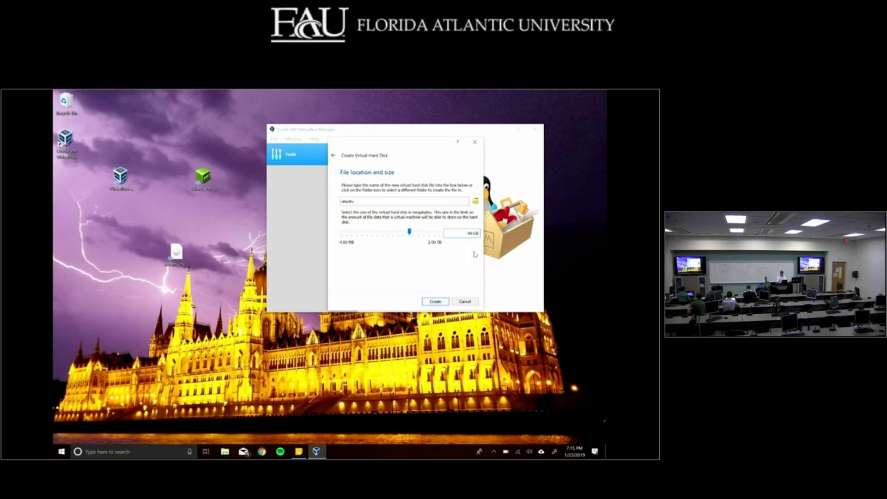